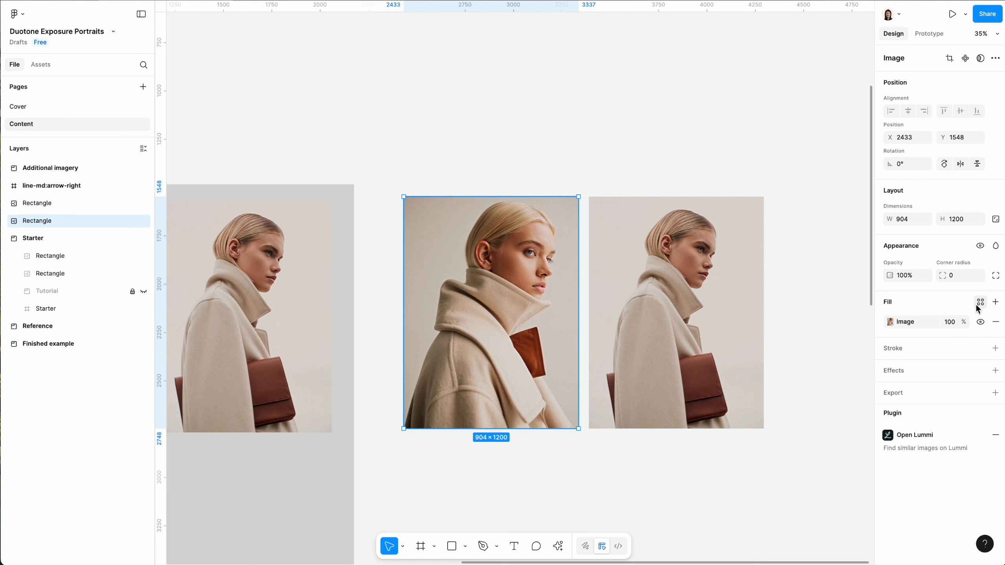
Remove the background from both portrait images beside the Starter section
click(890, 321)
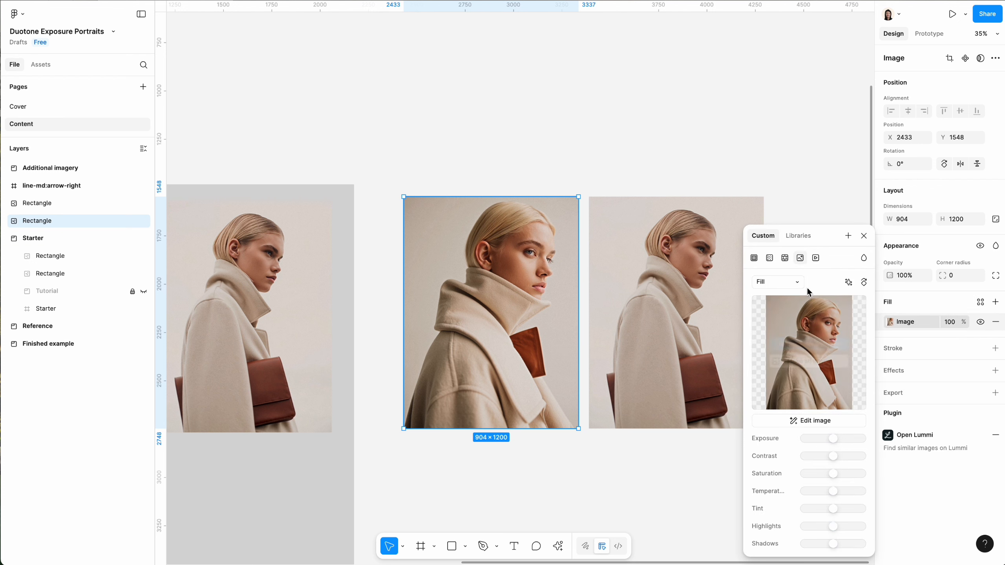
click(849, 282)
click(809, 316)
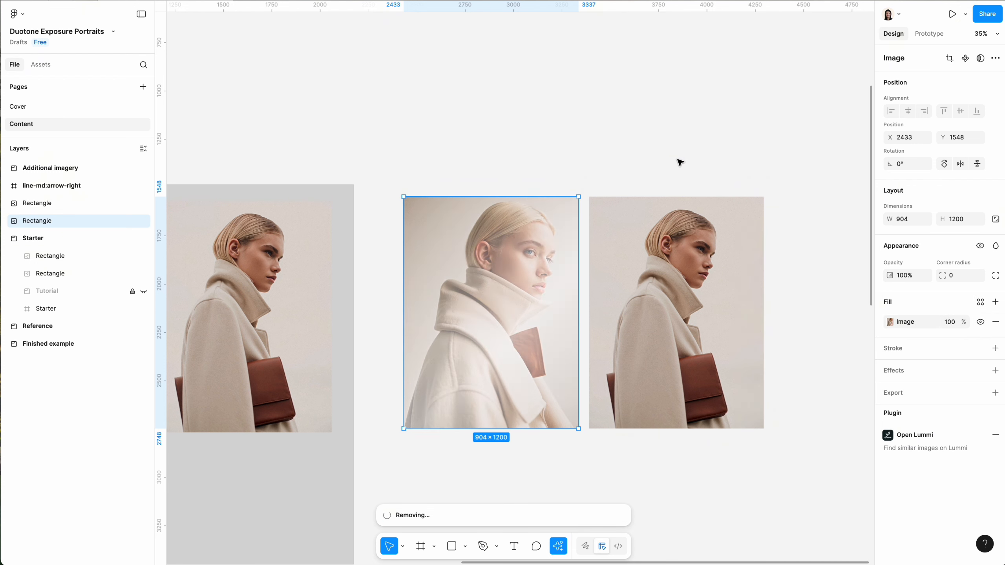
click(678, 237)
click(889, 322)
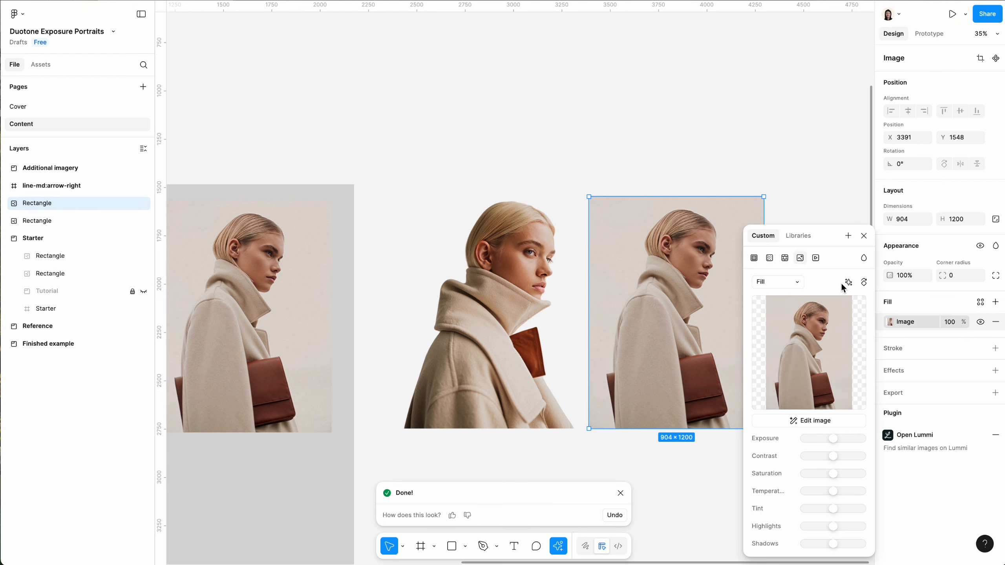
click(848, 282)
click(829, 319)
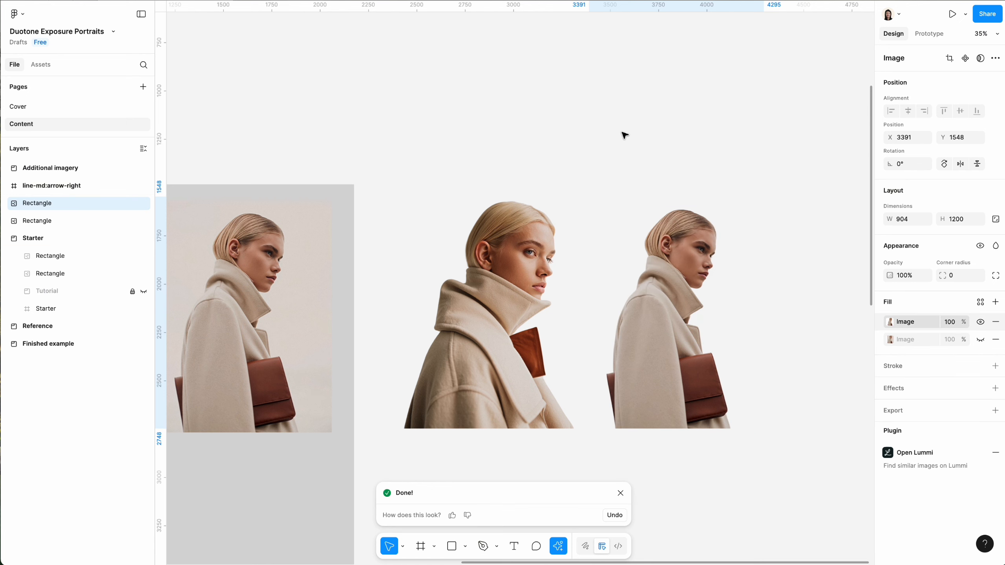
Reduce the image fill opacity of both cut-out portraits to 50%
scroll(627, 139, left, 1)
click(561, 277)
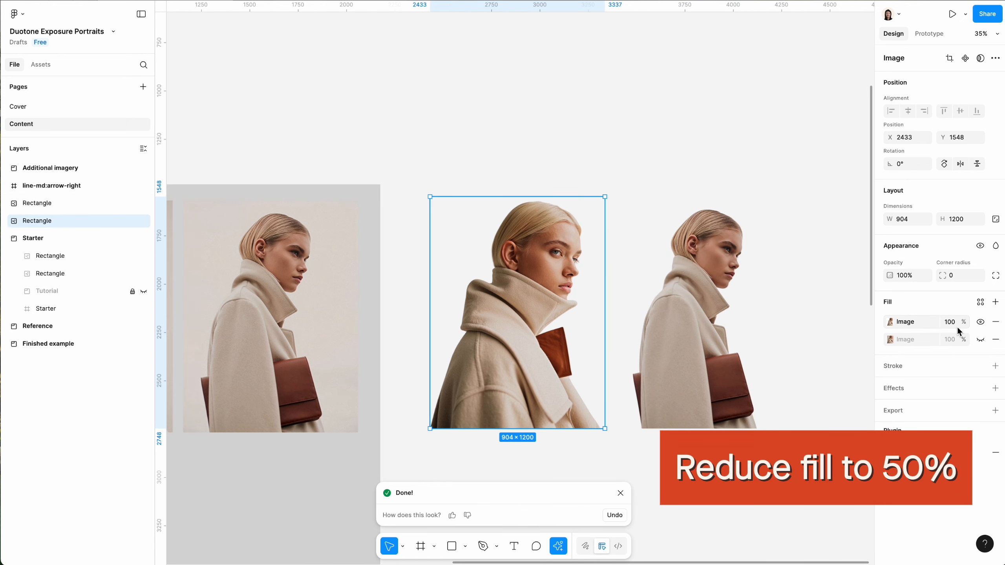
text(50)
key(Return)
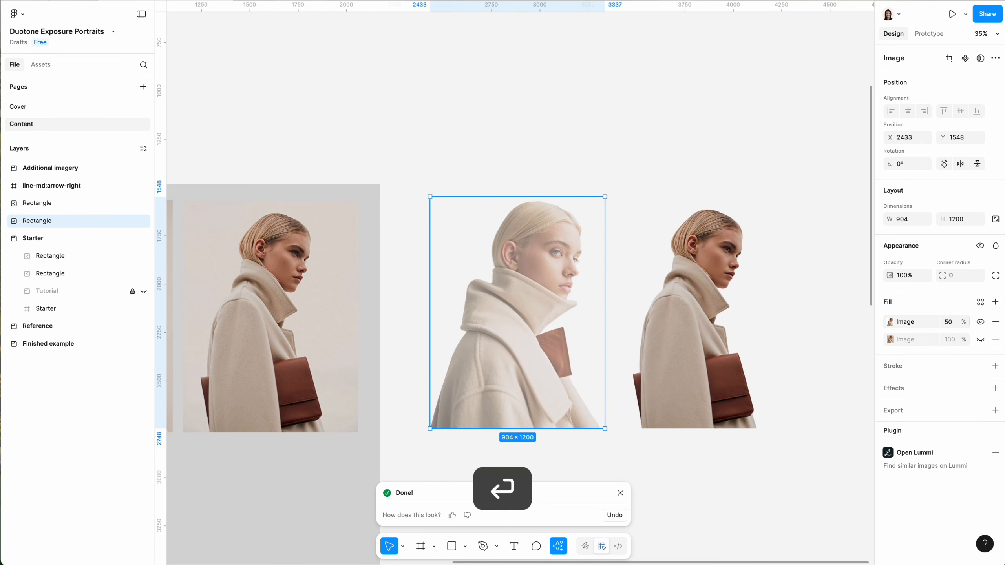
click(740, 281)
click(954, 323)
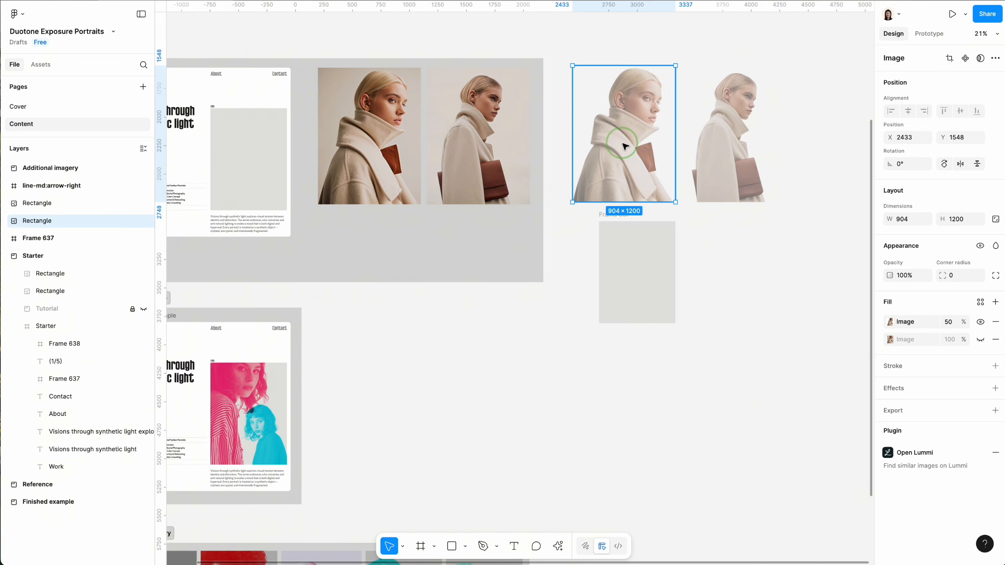
Move both cut-out portraits into Frame 637 and scale the one without the large handbag to about 626 × 830
drag(623, 139, 628, 225)
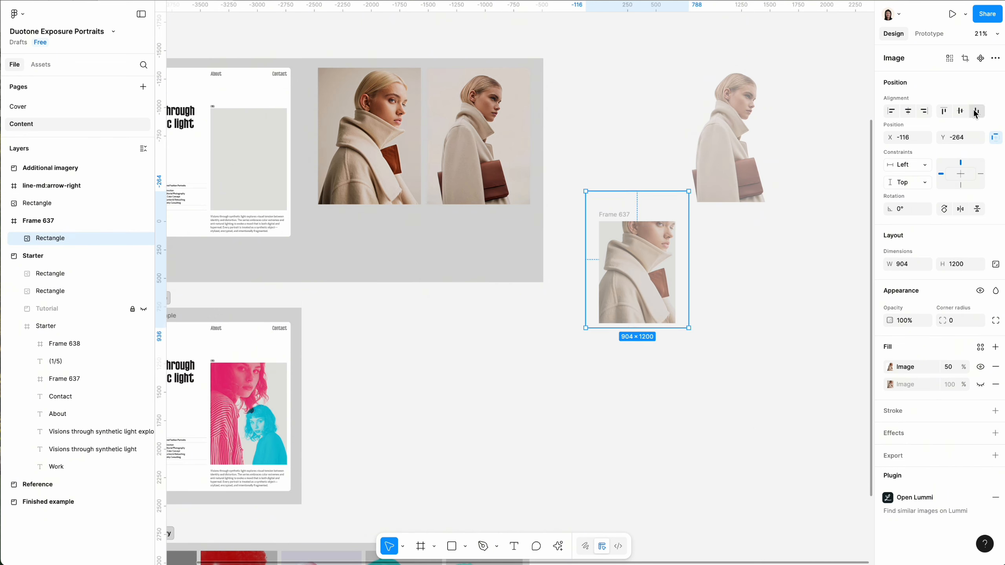
scroll(623, 231, up, 2)
drag(738, 102, 607, 290)
drag(682, 167, 634, 233)
mouse_move(592, 269)
mouse_down()
mouse_move(602, 270)
mouse_move(587, 280)
mouse_move(599, 287)
mouse_up()
Flip the handbag portrait horizontally and bring the other portrait to the front of Frame 637
key(shift+h)
scroll(601, 269, up, 1)
scroll(599, 287, up, 2)
key(super+alt+bracketright)
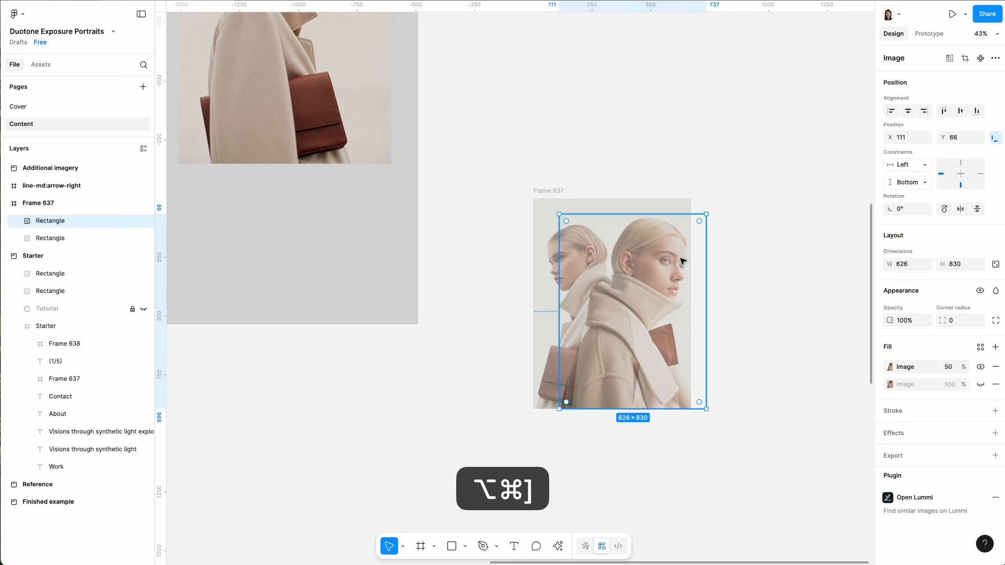
Resize and reposition the two portraits in Frame 637 so they overlap back to back
drag(696, 276, 702, 237)
drag(574, 263, 579, 274)
drag(557, 224, 552, 199)
drag(571, 264, 575, 273)
drag(727, 261, 721, 261)
click(558, 262)
drag(557, 208, 555, 203)
drag(557, 232, 556, 233)
click(789, 287)
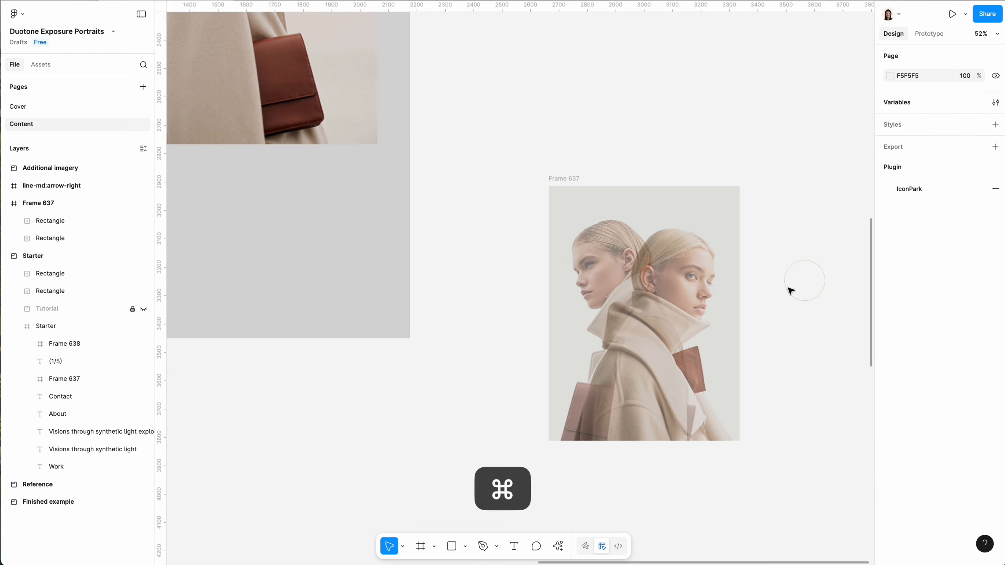
Fine-tune the position of both overlapping portraits together within Frame 637
scroll(789, 287, down, 2)
drag(789, 287, 594, 268)
click(739, 261)
scroll(739, 261, up, 3)
click(775, 284)
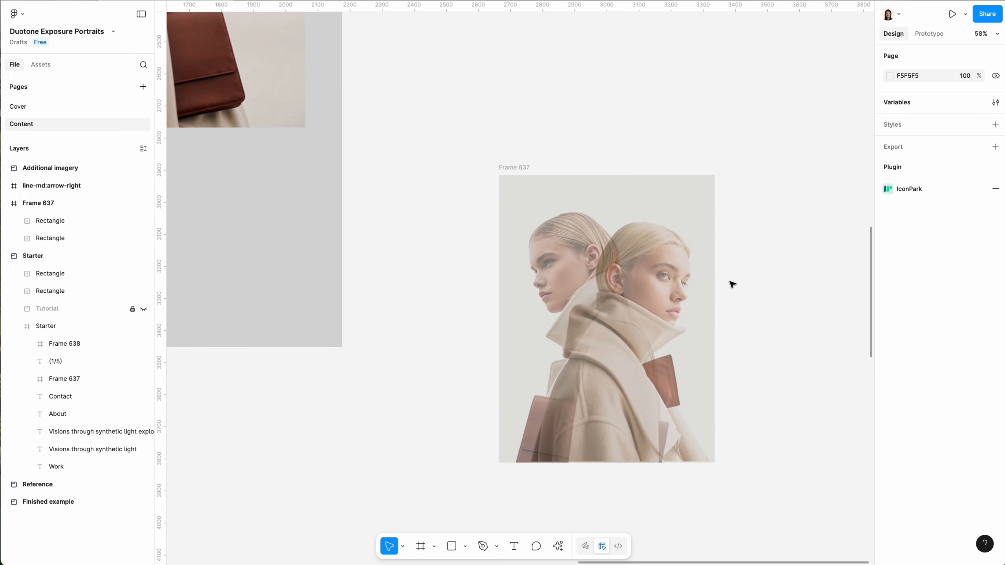
Hide the front portrait in Frame 637 and set the handbag portrait's image fill opacity to 100%
scroll(723, 281, down, 3)
click(585, 203)
scroll(652, 277, up, 3)
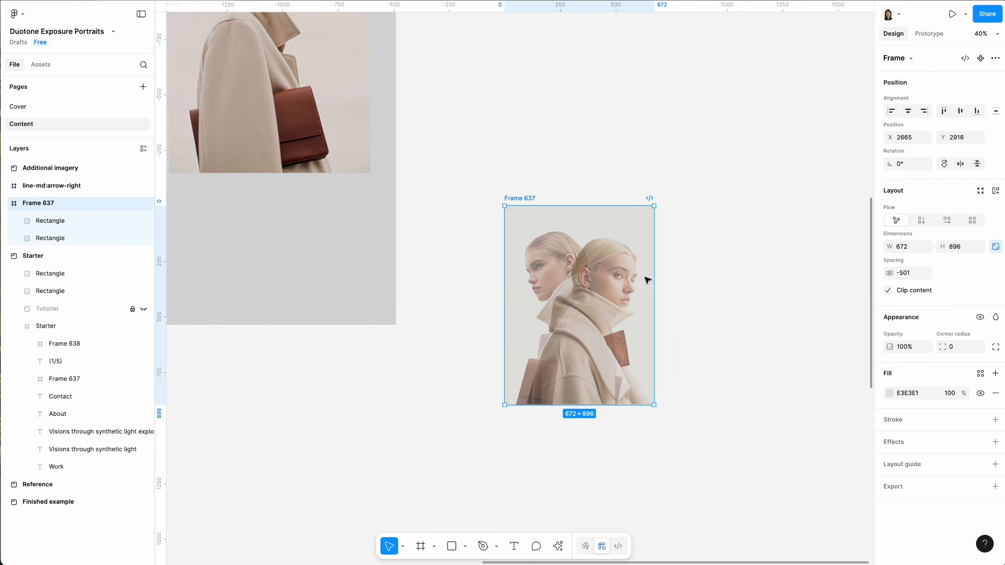
click(144, 220)
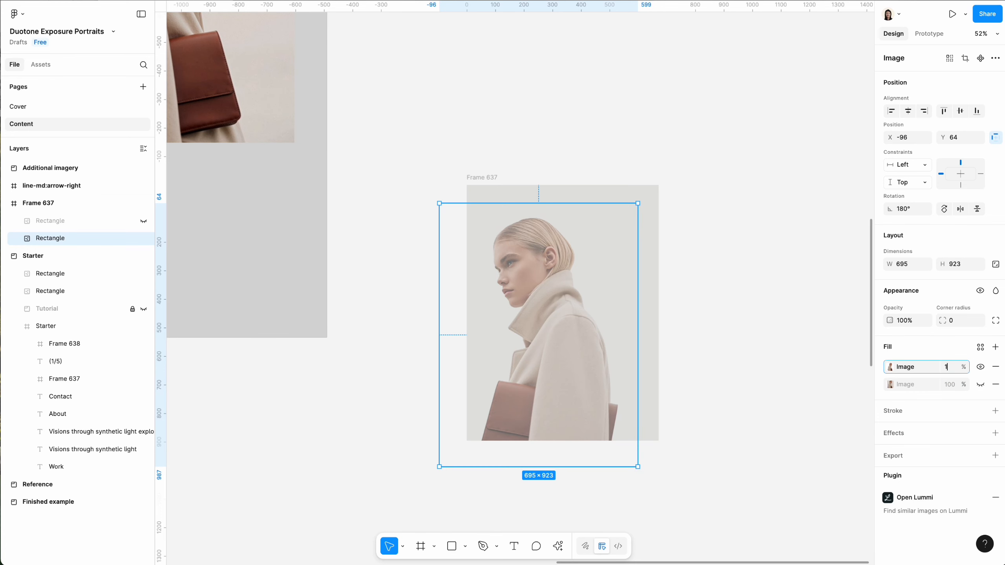
key(Return)
click(457, 119)
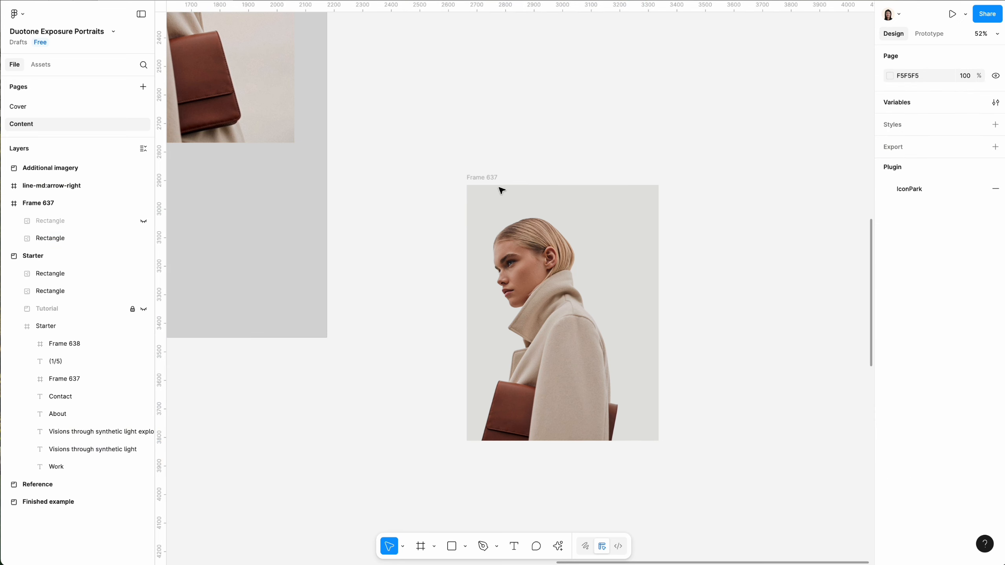
Run the Filter / effects plugin on Frame 637, apply a grayscale effect and save the result as an image
click(490, 180)
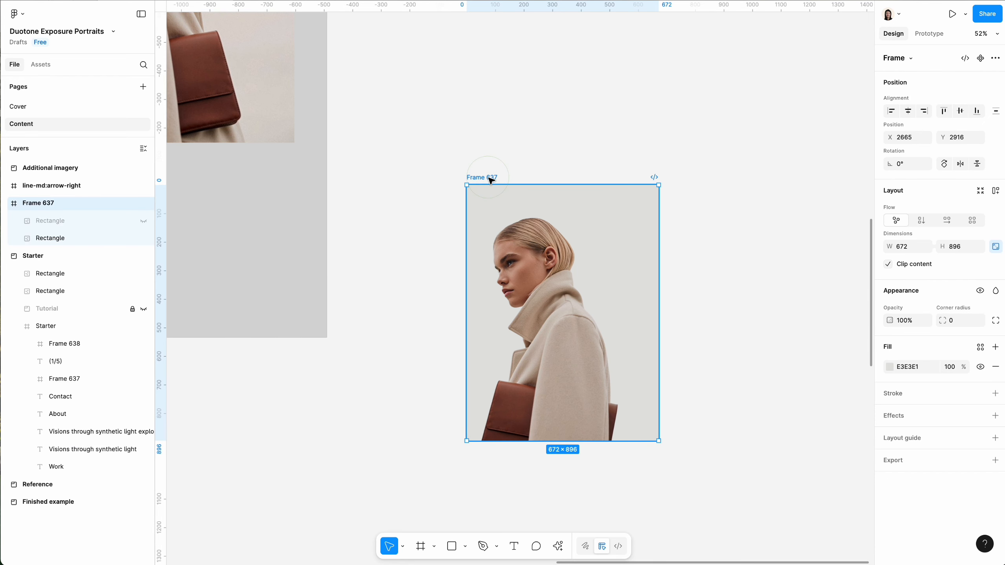
key(super+k)
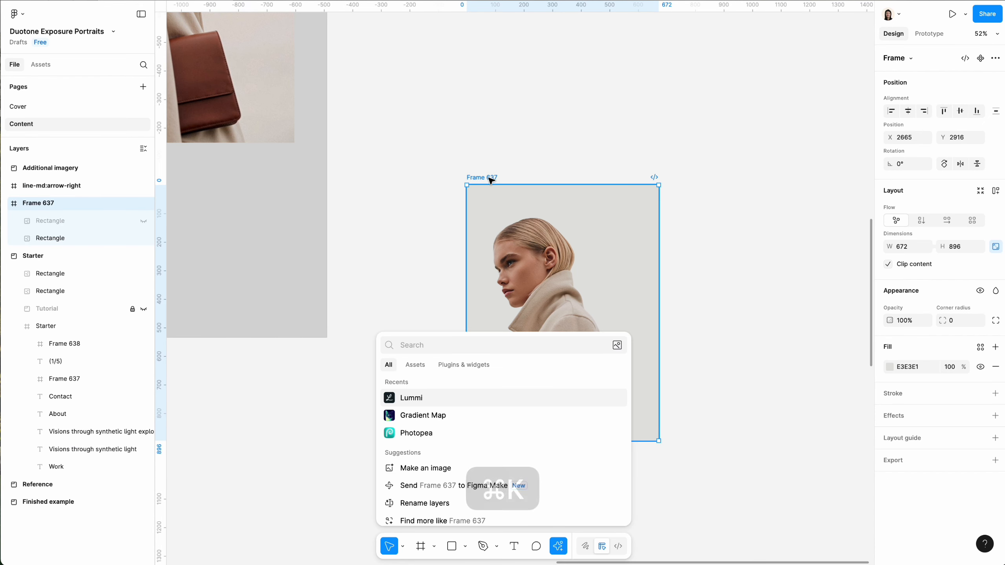
text(filter)
key(Return)
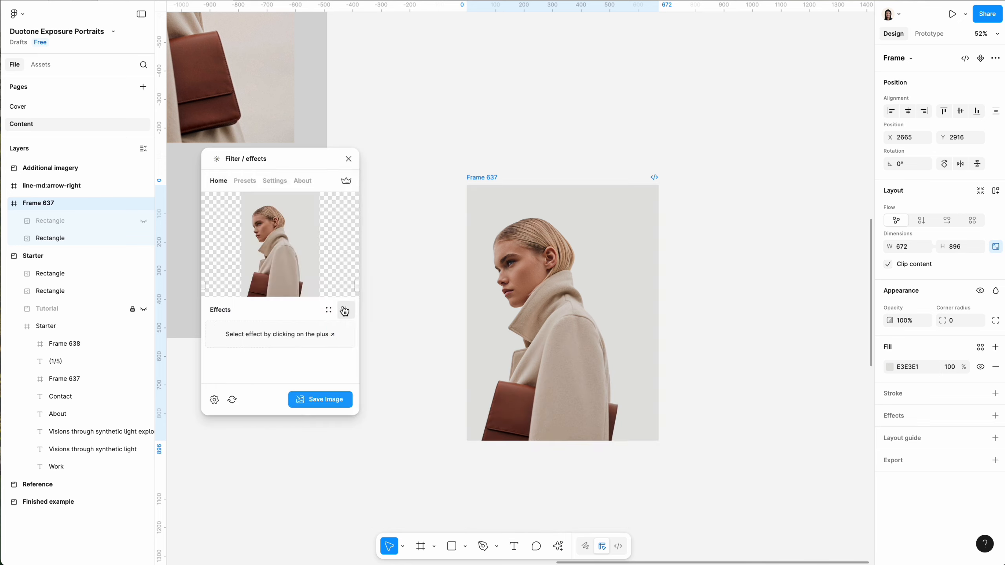
text(gra)
click(249, 252)
click(314, 440)
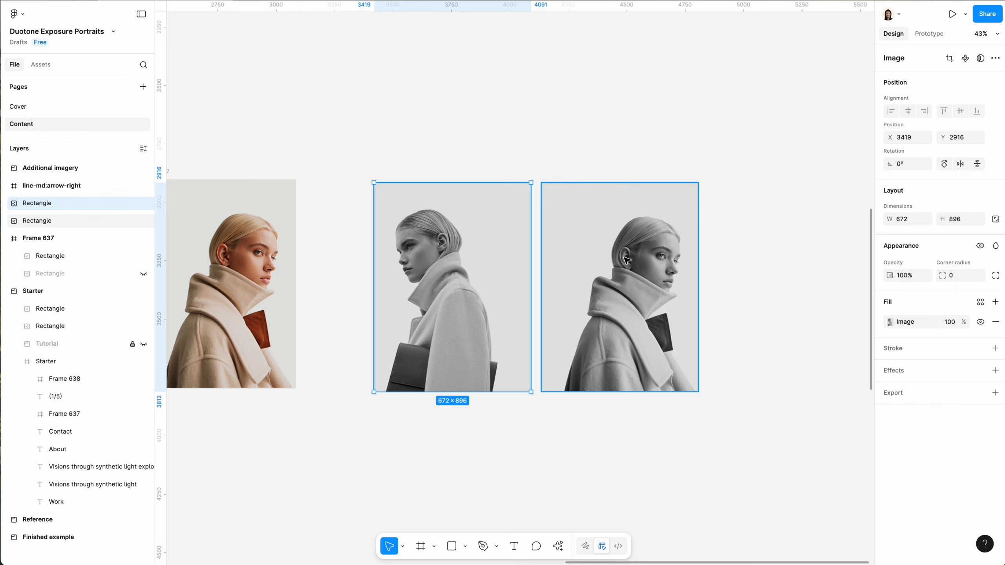
Export the grayscale portrait without the large handbag as a PNG named po-tu to Downloads
click(626, 261)
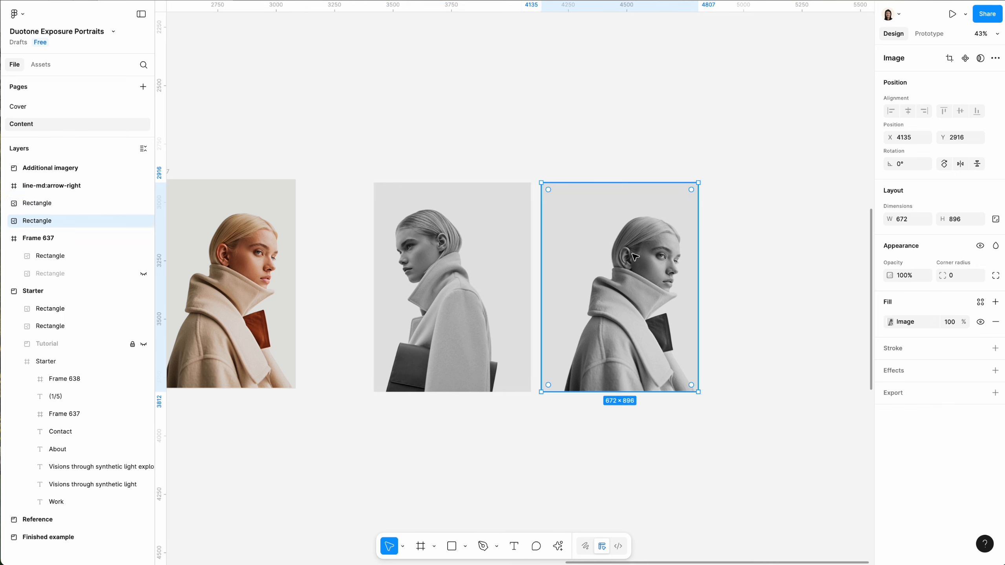
click(995, 393)
click(941, 430)
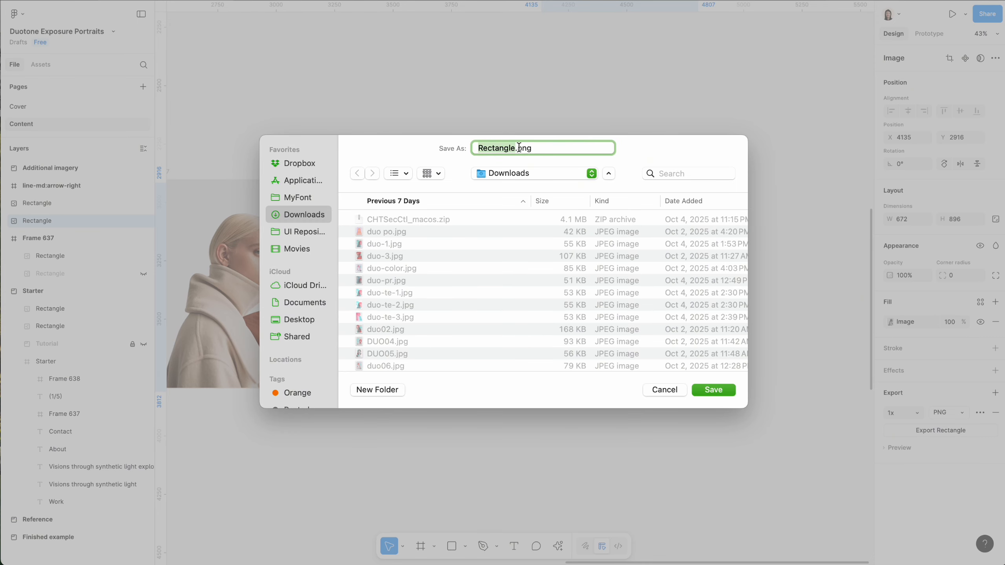
text(duo)
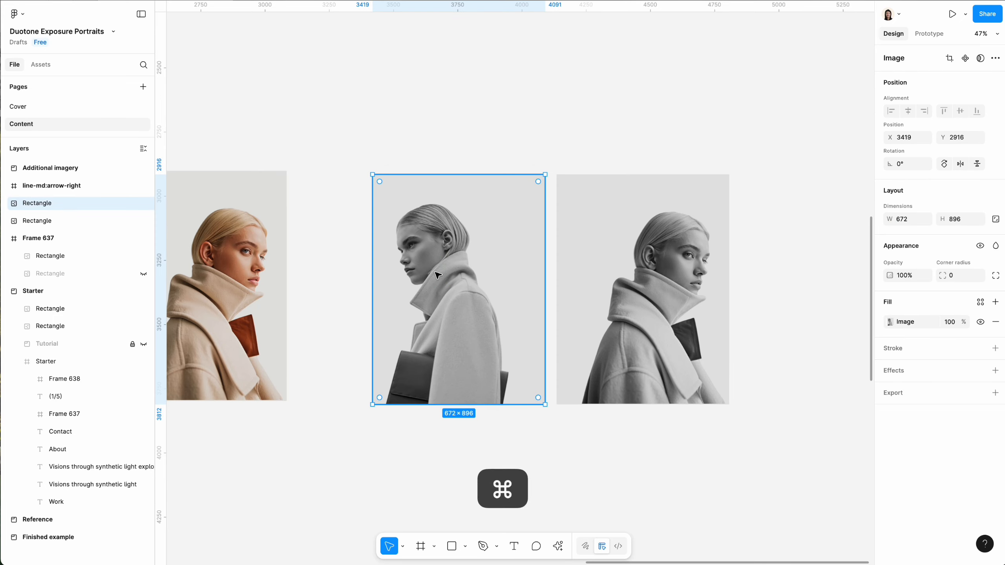
Open the grayscale handbag portrait in the Photopea plugin
key(super+k)
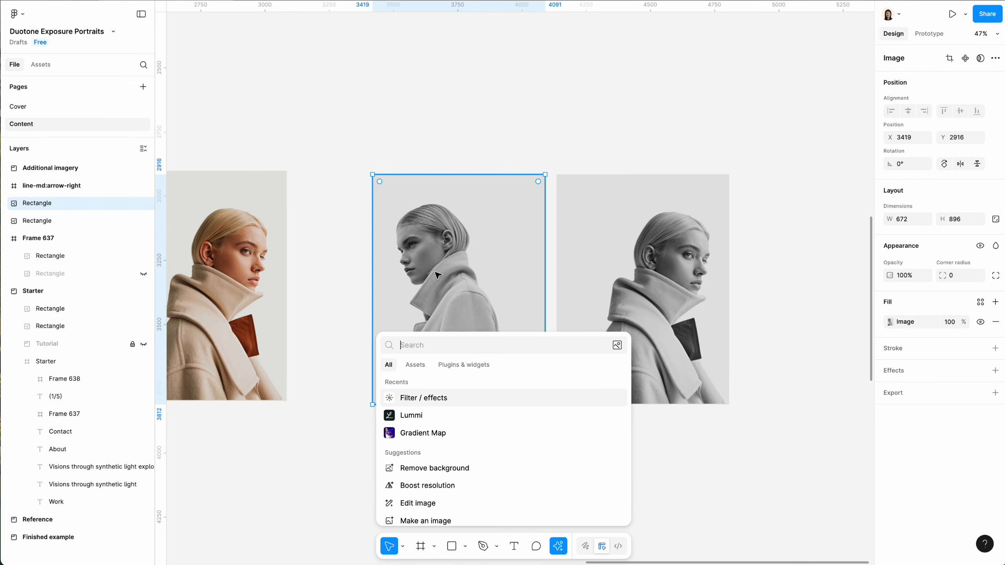
text(photo)
key(Return)
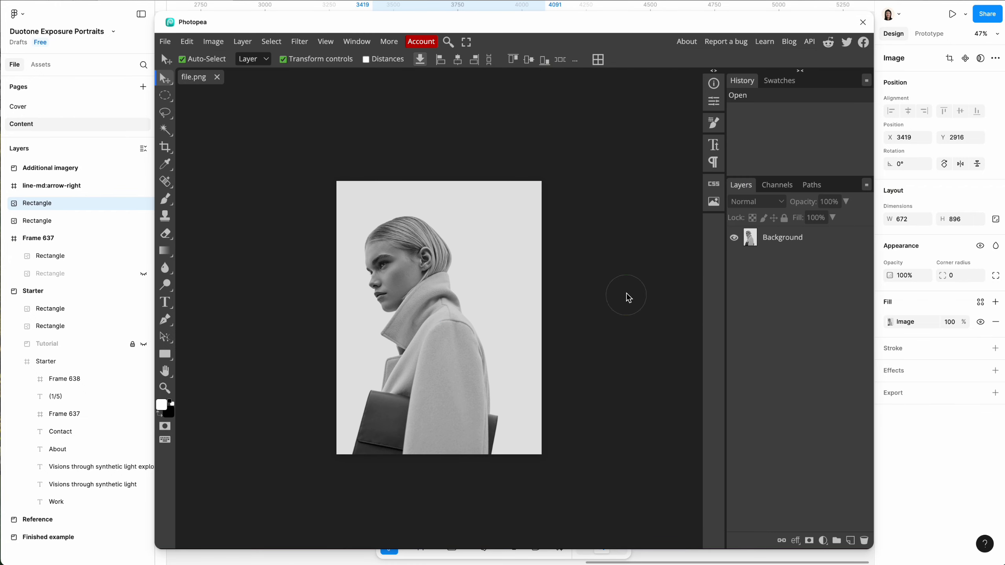
Place po-tu.png from Downloads as a new layer above the Background
click(165, 41)
click(195, 91)
click(376, 212)
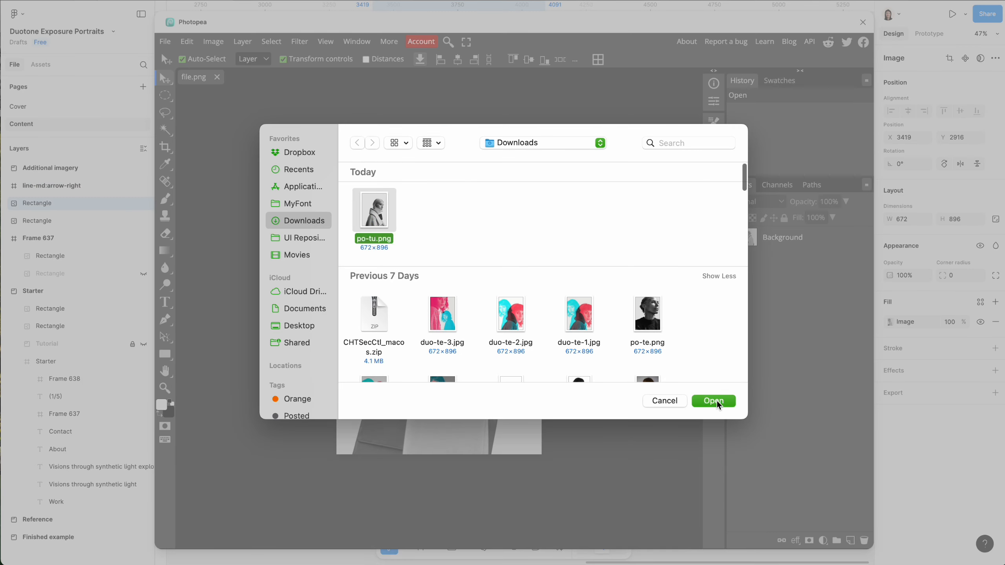
click(715, 399)
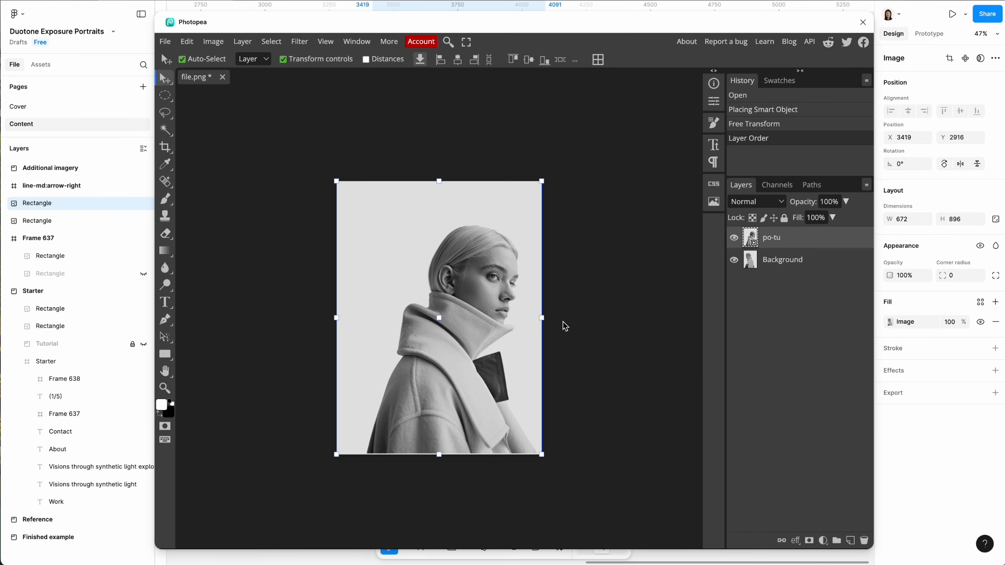
click(597, 288)
click(430, 300)
Turn off the G and B channels in the po-tu layer's blending options, keeping only R
right_click(813, 241)
click(814, 246)
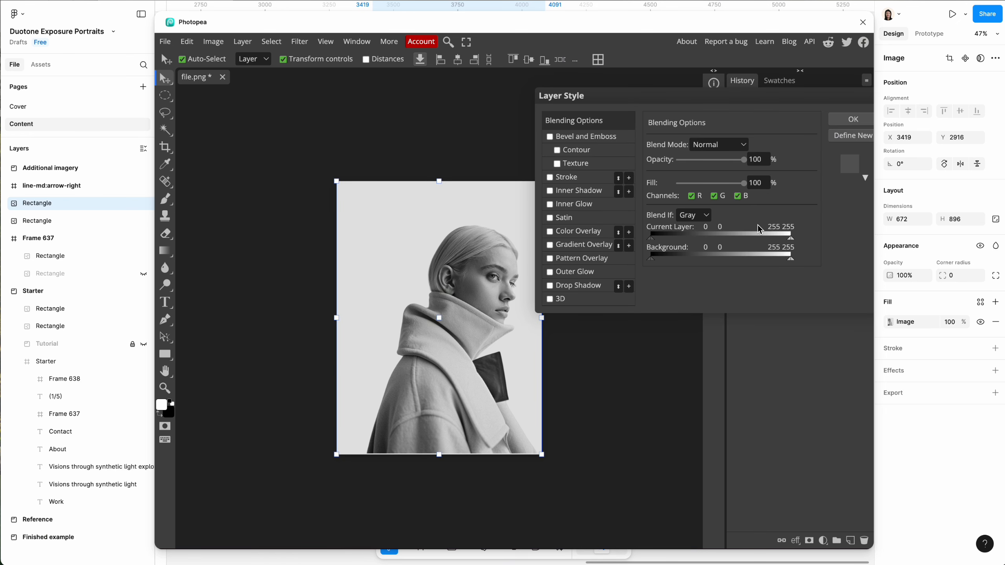
click(714, 196)
click(737, 196)
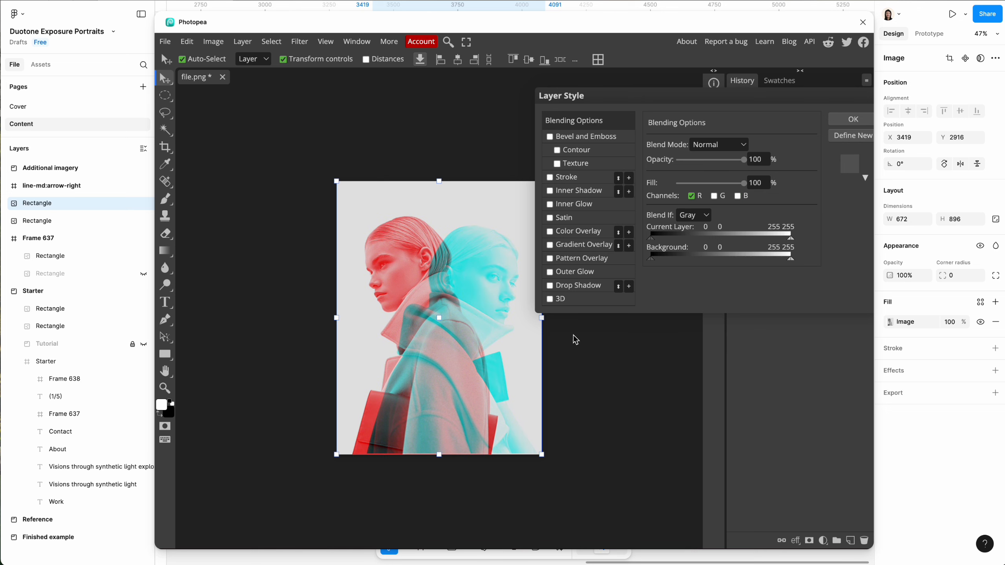
click(850, 119)
Turn off the R channel in the Background layer's blending options, keeping G and B
right_click(777, 257)
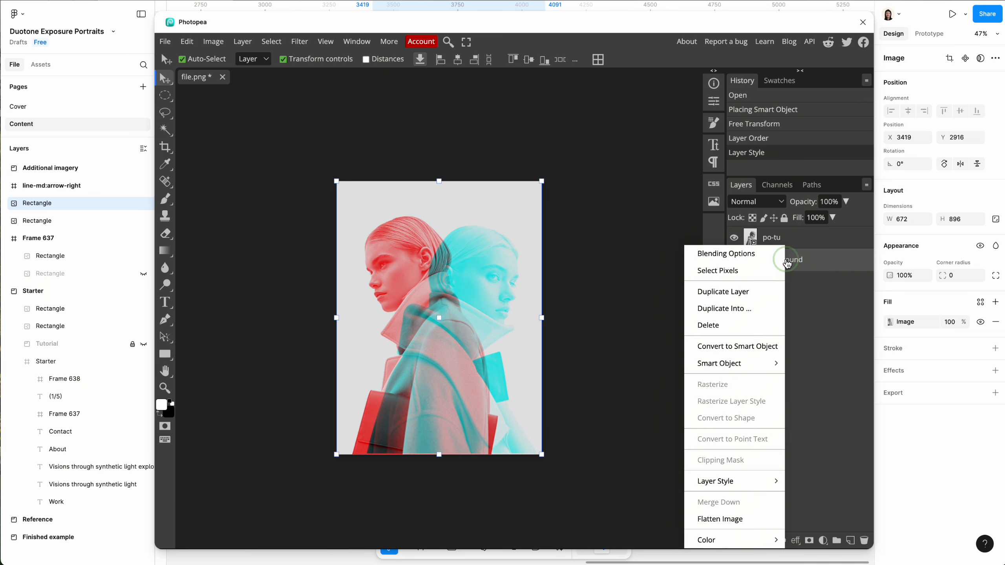
click(764, 253)
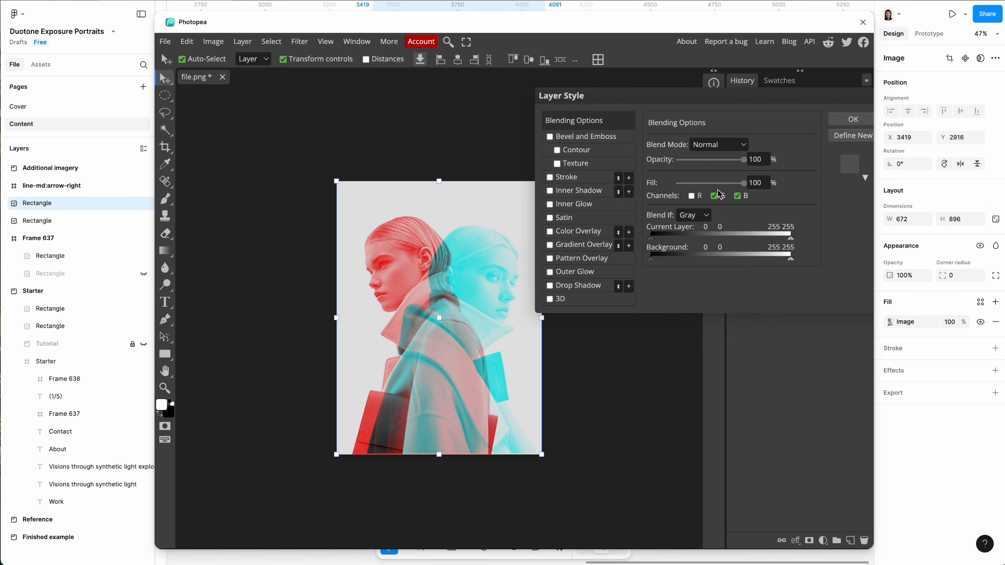
click(834, 120)
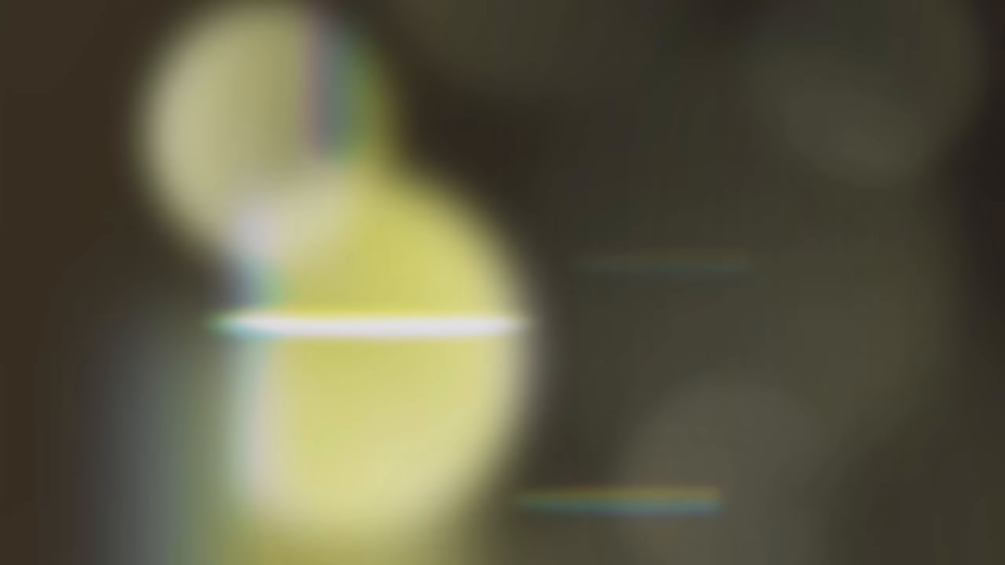
Add a Selective Color adjustment layer and shift Red towards pink by lowering Yellow and slightly raising Magenta
click(822, 541)
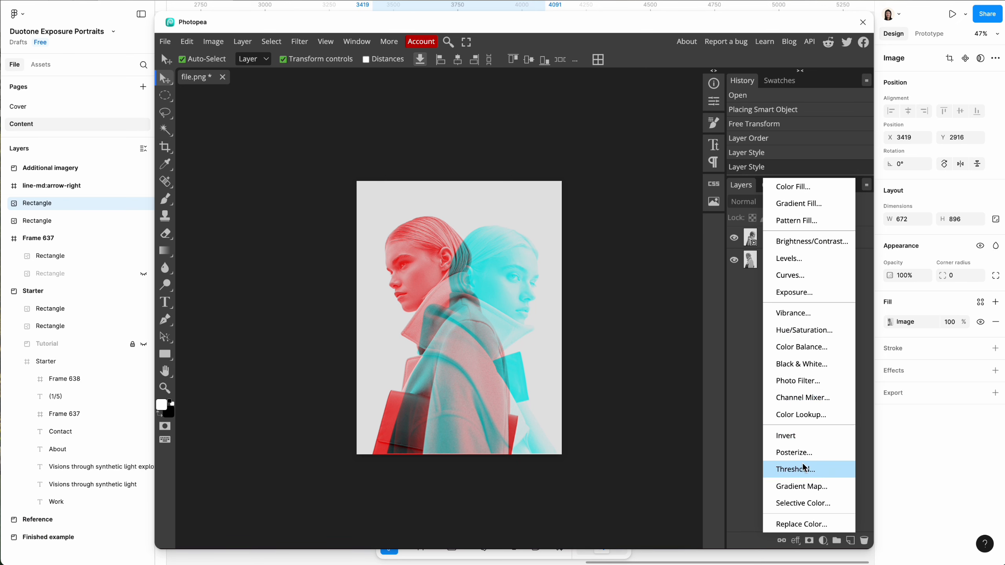
click(800, 504)
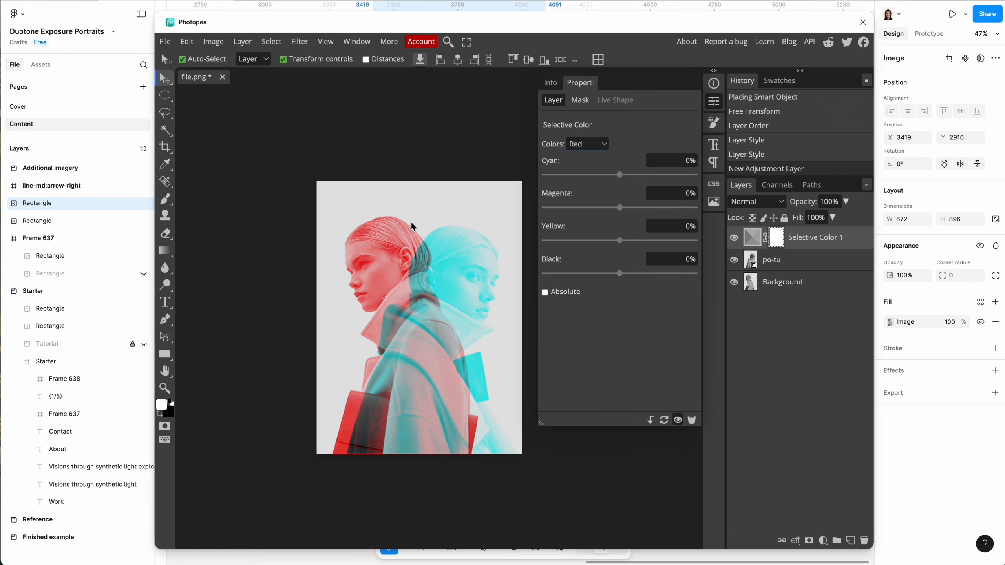
drag(619, 241, 597, 240)
drag(619, 207, 632, 208)
drag(596, 240, 575, 241)
drag(633, 207, 623, 208)
Deepen the Cyan range of the Selective Color adjustment by raising its Magenta and Black values
click(581, 149)
click(585, 185)
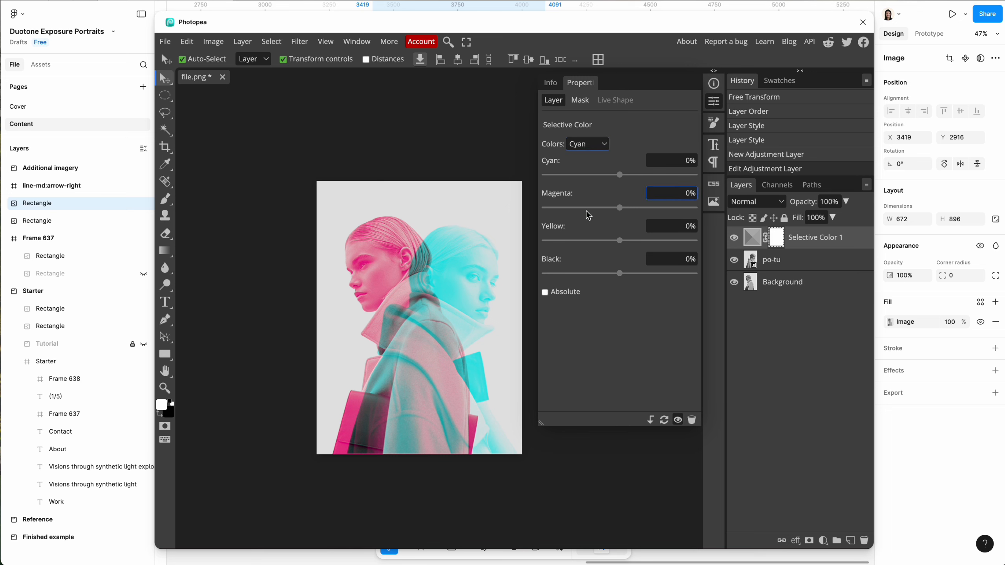
drag(620, 274, 650, 283)
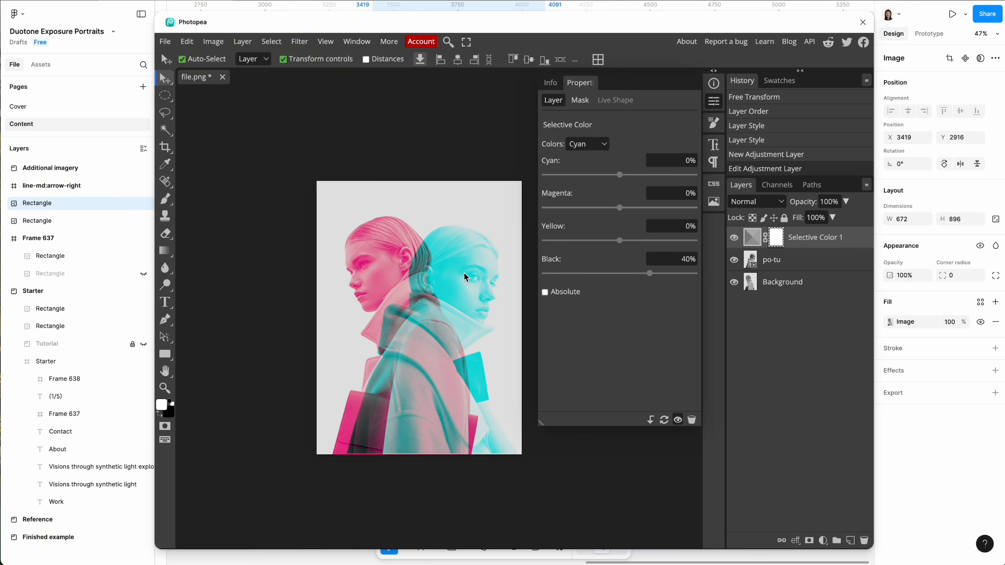
drag(619, 207, 664, 208)
drag(650, 273, 679, 274)
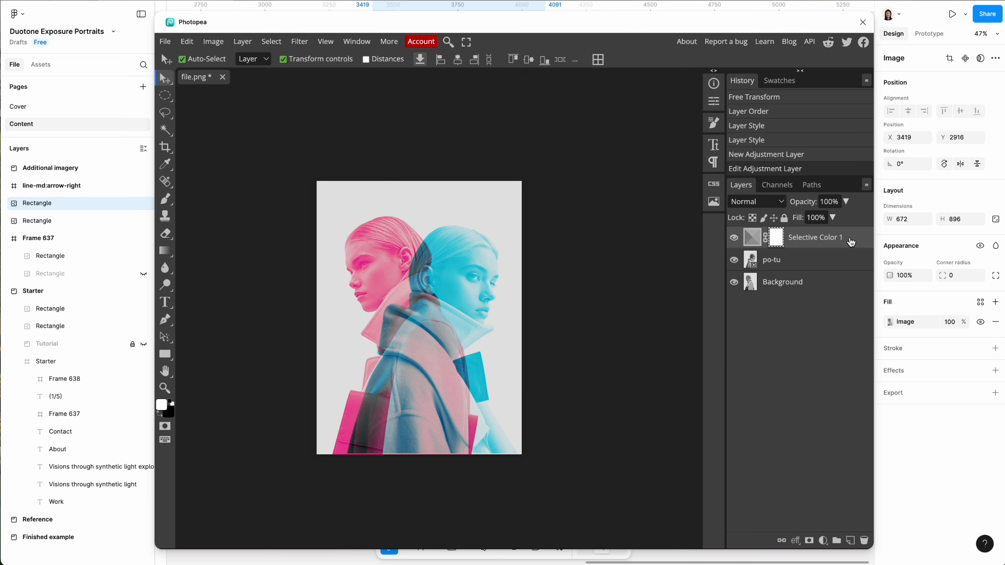
Compare the image with and without the Selective Color adjustment by toggling the layer's visibility
click(733, 238)
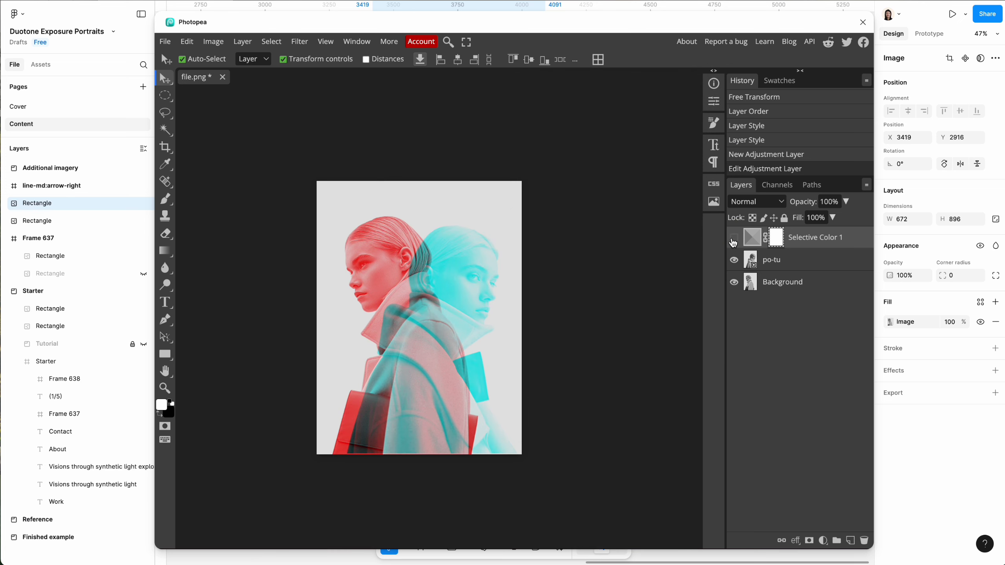
click(733, 238)
click(733, 238)
click(733, 238)
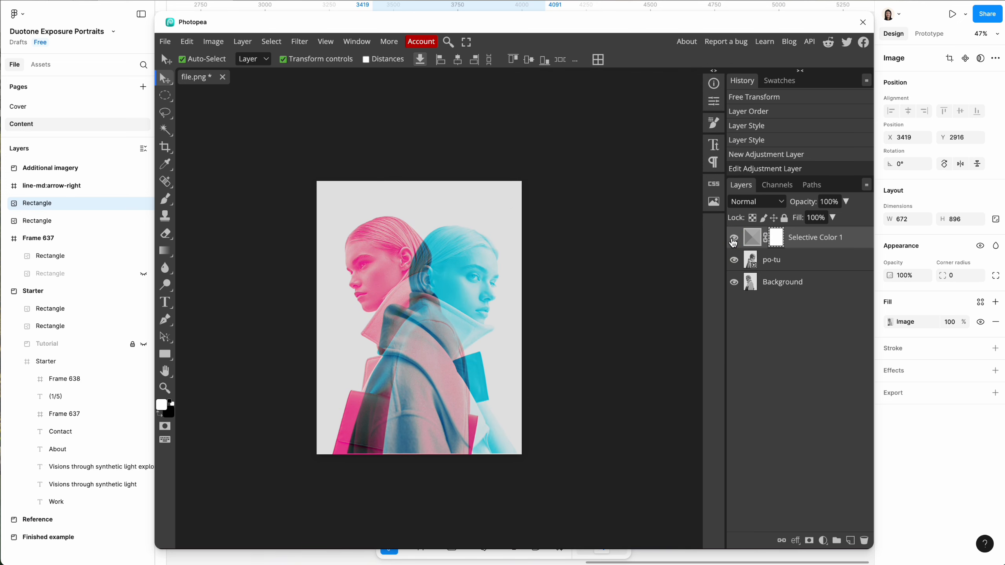
Export the duotone composite as a 672 × 896 px JPG named duo-tu
click(165, 42)
mouse_move(180, 204)
click(277, 218)
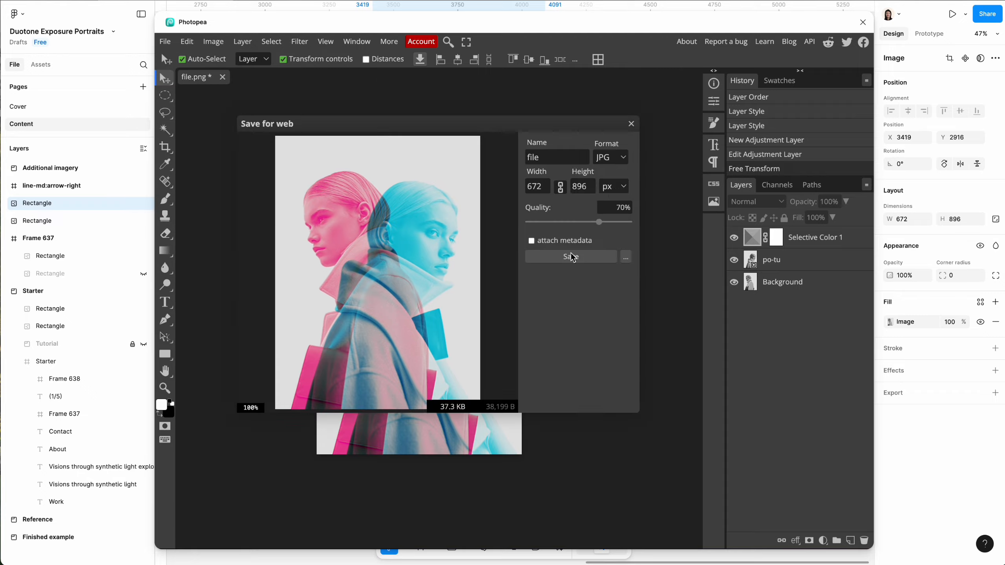
click(576, 248)
text(duo04)
click(713, 390)
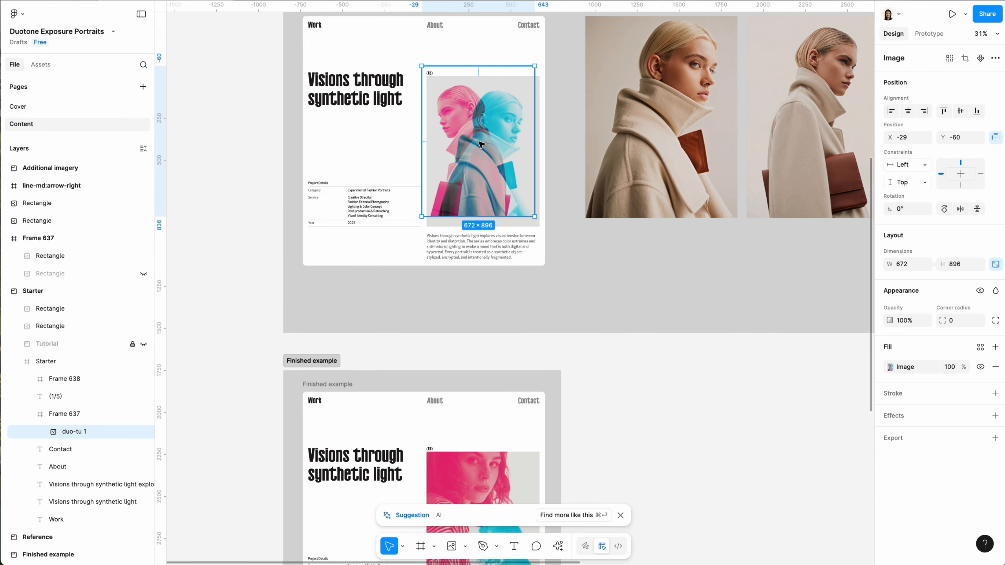
Position the duo-tu image inside the portrait frame of the Starter layout
scroll(479, 222, up, 3)
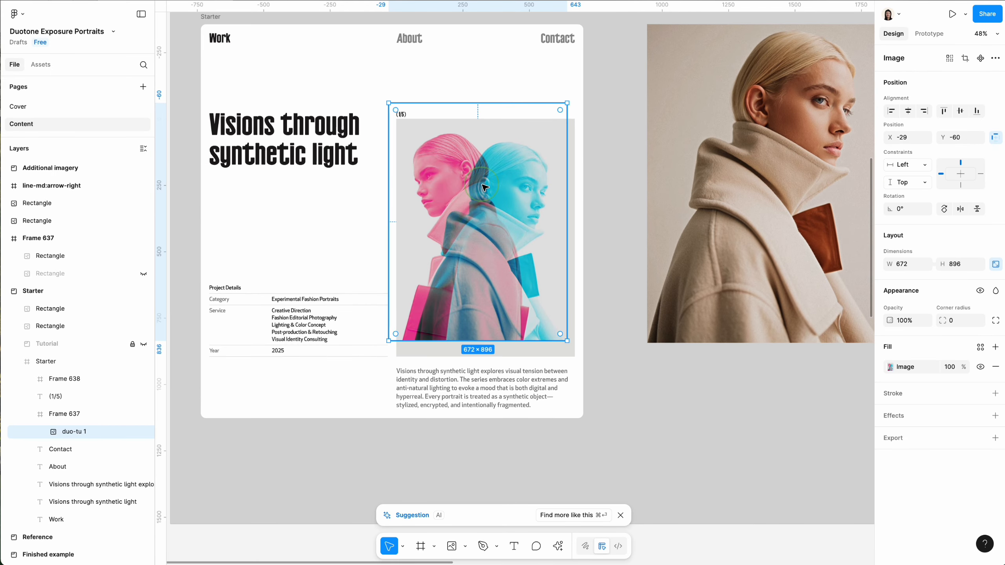